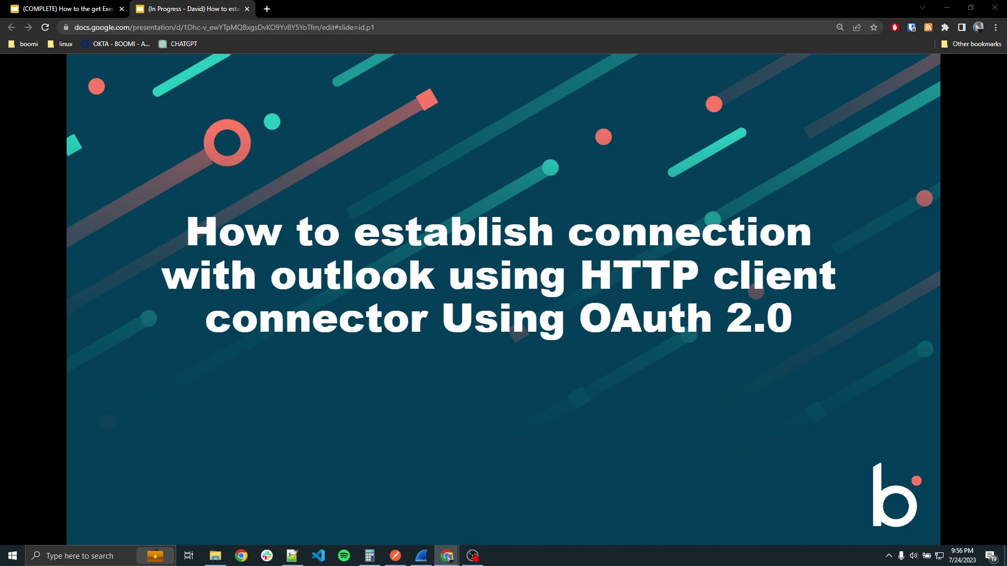
- Advance the slideshow to the Azure app registration endpoints slide
key("Right")
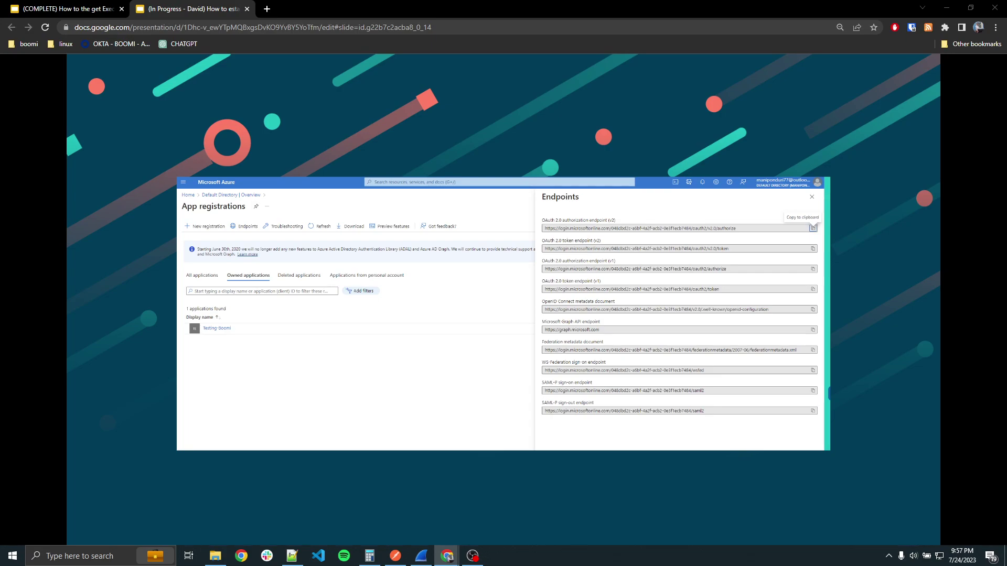
- Advance to the Certificates & secrets slide showing the Testing-Boomi client secret
key("Right")
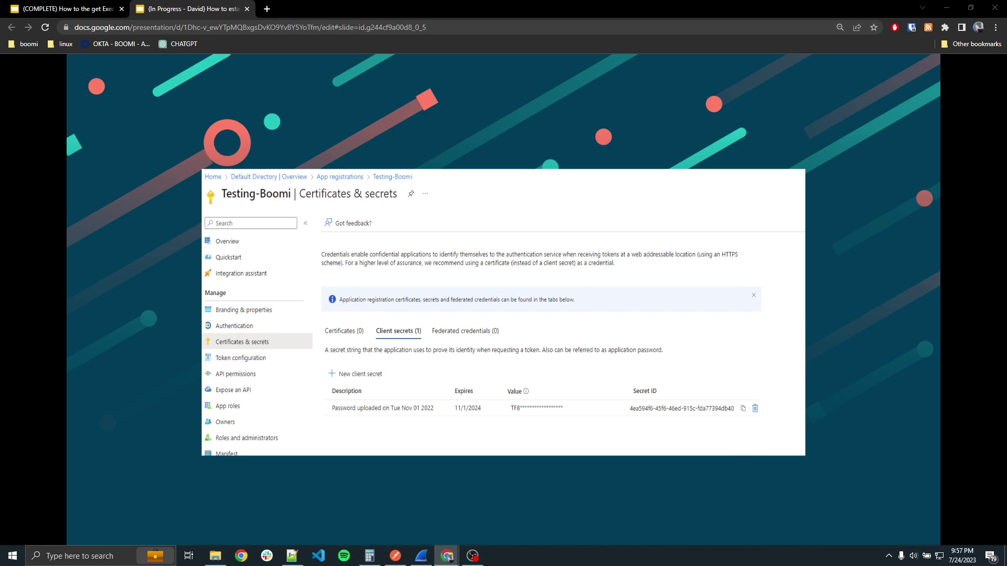
- Present the HTTP Client OAuth 2.0 connection slide, then advance to the Boomi logo slide
key("Down")
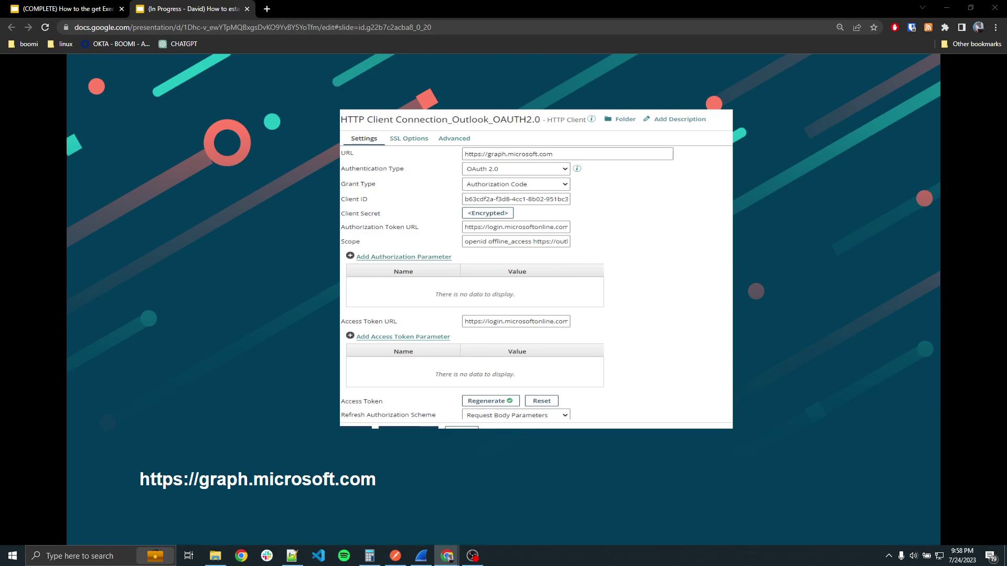
key("Right")
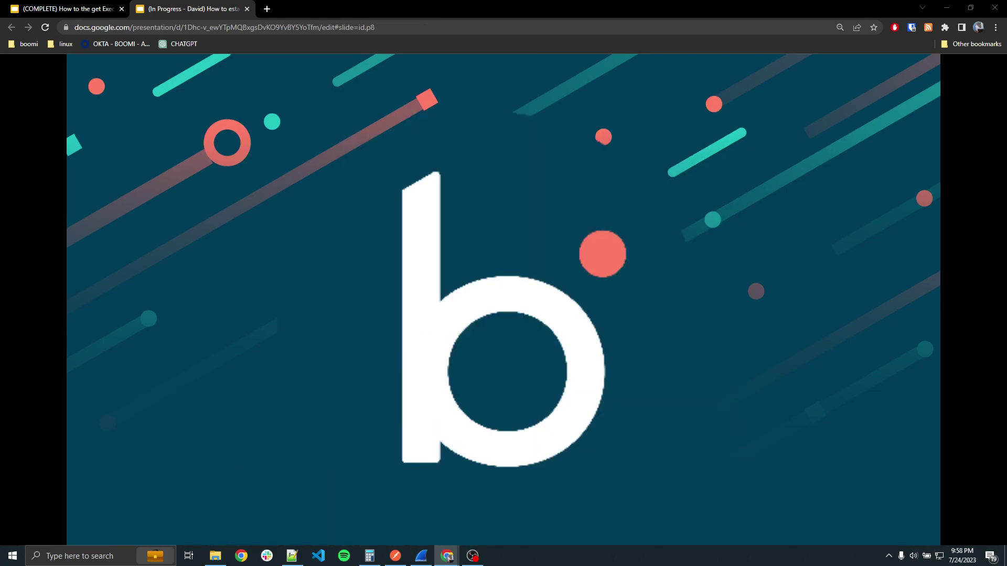